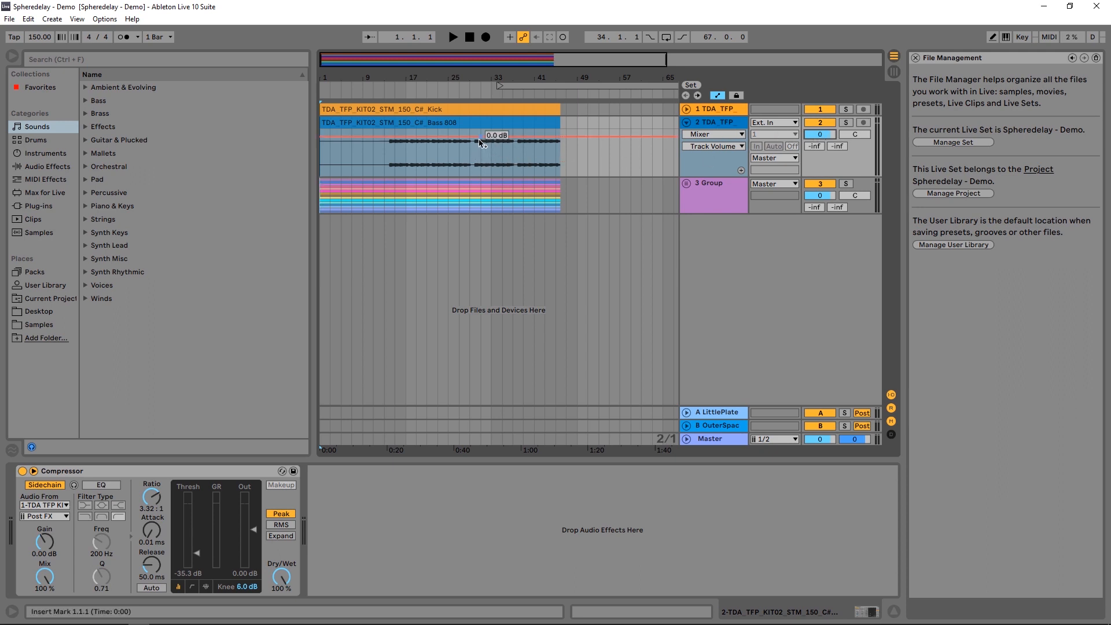
Draw Track Volume automation on the Bass 808 track with a fade-in from about bar 13 to 20 and a dip around bars 29 to 39
{"action": "left_click_drag", "start_coordinate": [480, 142], "coordinate": [524, 140]}
{"action": "left_click", "coordinate": [513, 150]}
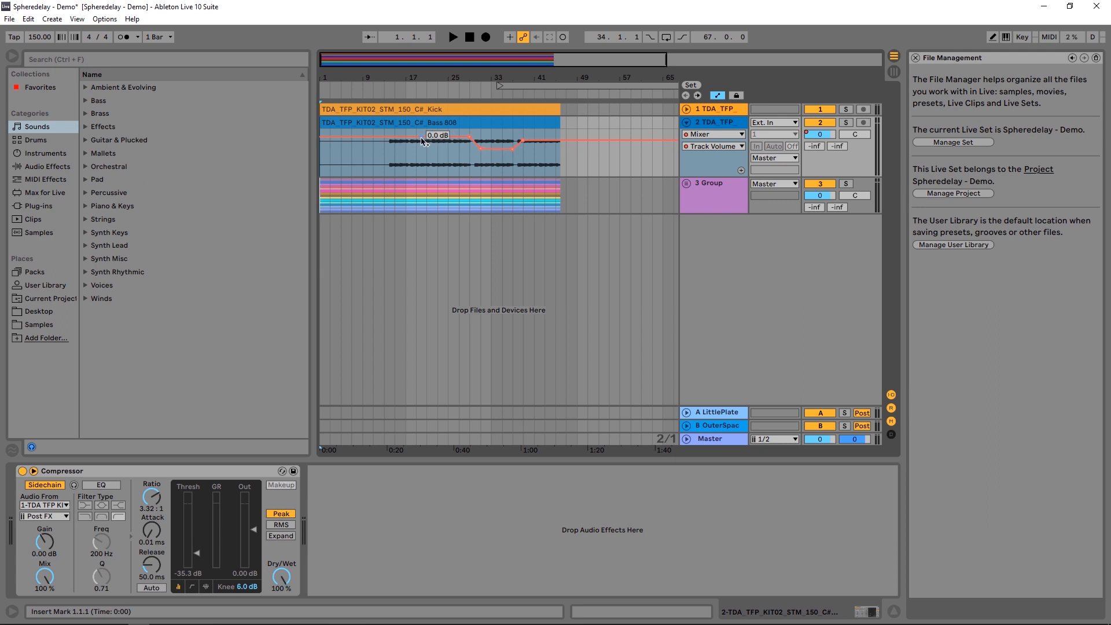
{"action": "left_click_drag", "start_coordinate": [412, 142], "coordinate": [388, 154]}
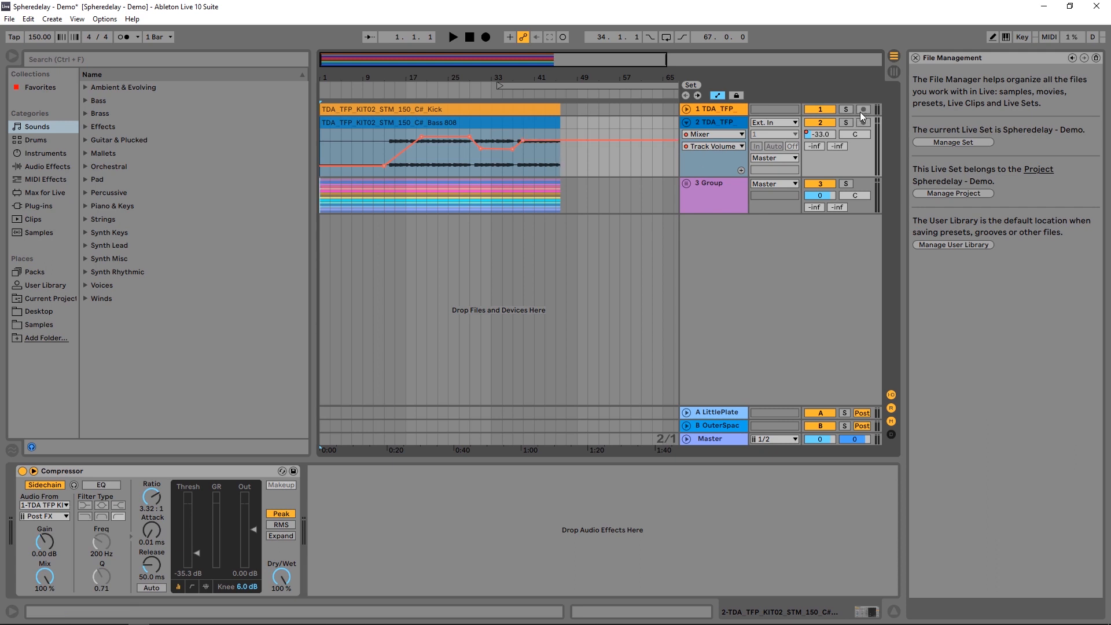
Override the Bass 808 volume automation with a track volume of -4.8 dB and reset the volume to 0 dB
{"action": "left_click", "coordinate": [477, 127]}
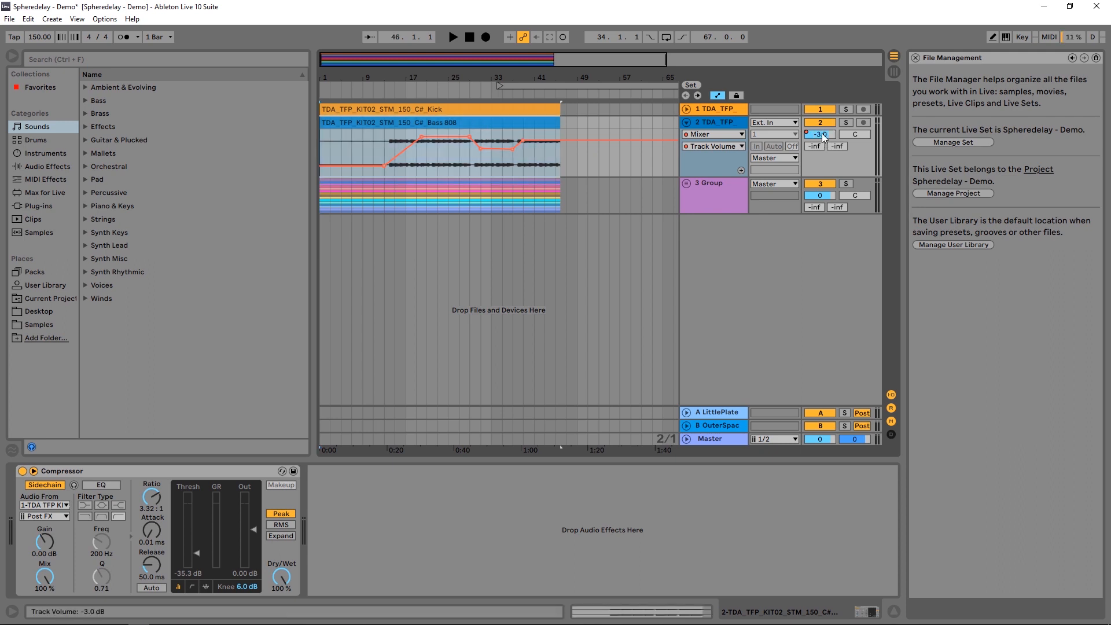
{"action": "left_click_drag", "start_coordinate": [822, 135], "coordinate": [822, 145]}
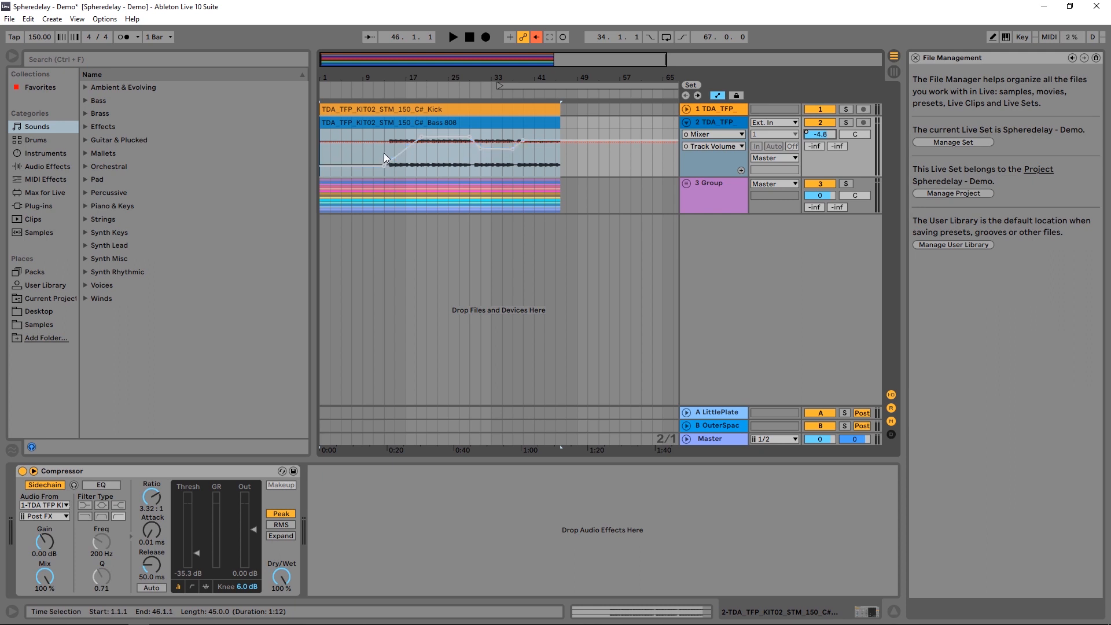
{"action": "left_click", "coordinate": [816, 134]}
{"action": "key", "text": "Delete"}
Lower the Bass 808 clip's gain to -0.48 dB and delete its section from bar 21 to bar 25
{"action": "double_click", "coordinate": [402, 126]}
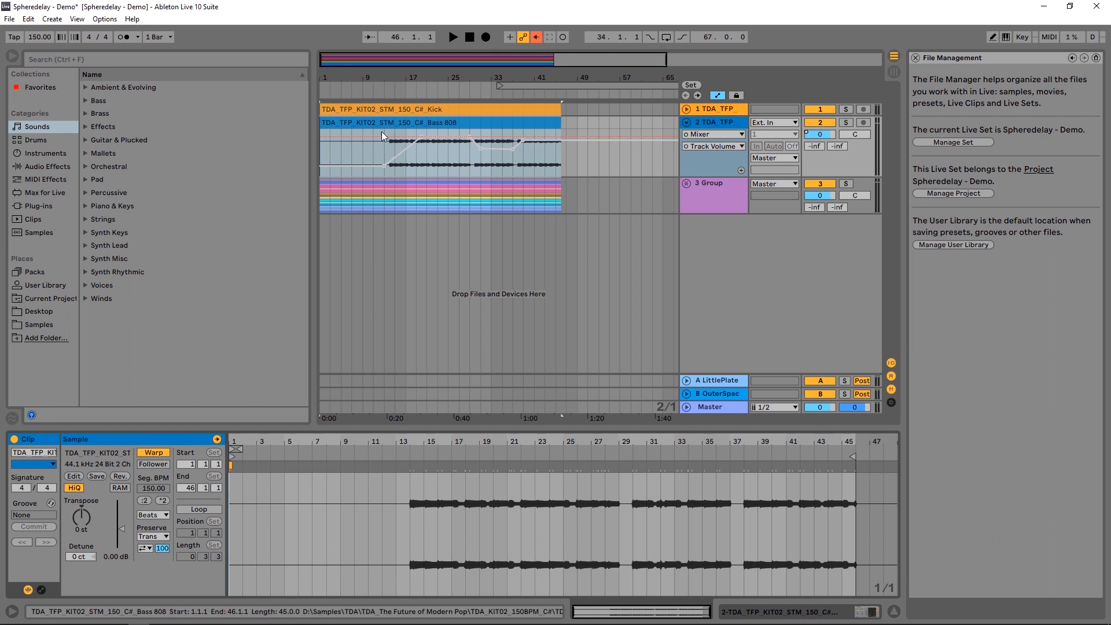
{"action": "left_click_drag", "start_coordinate": [120, 529], "coordinate": [121, 529]}
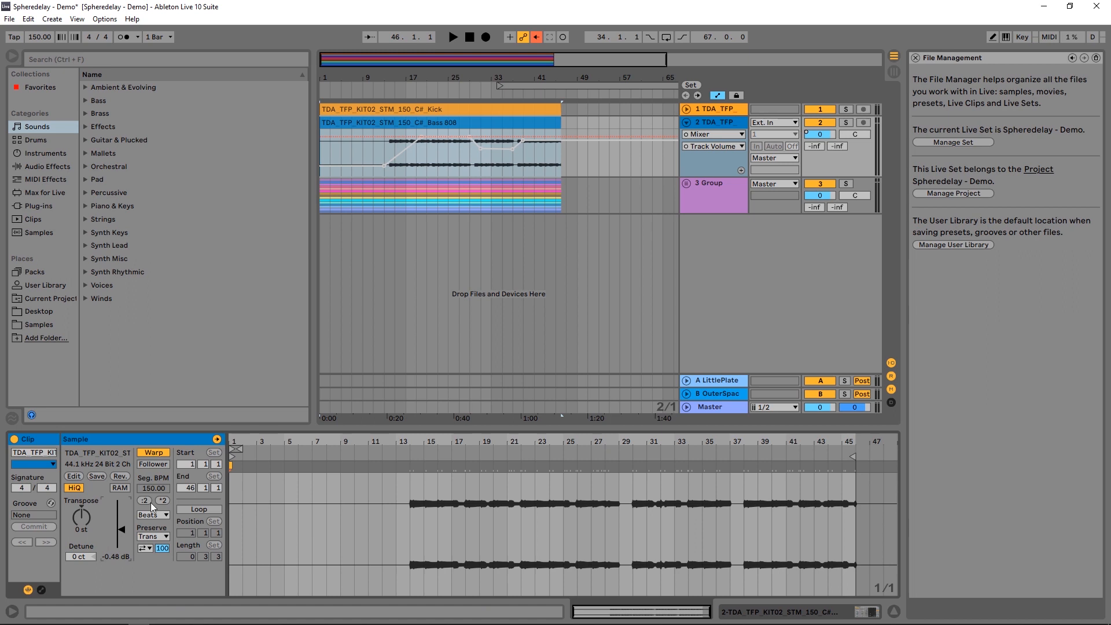
{"action": "left_click_drag", "start_coordinate": [436, 151], "coordinate": [451, 151]}
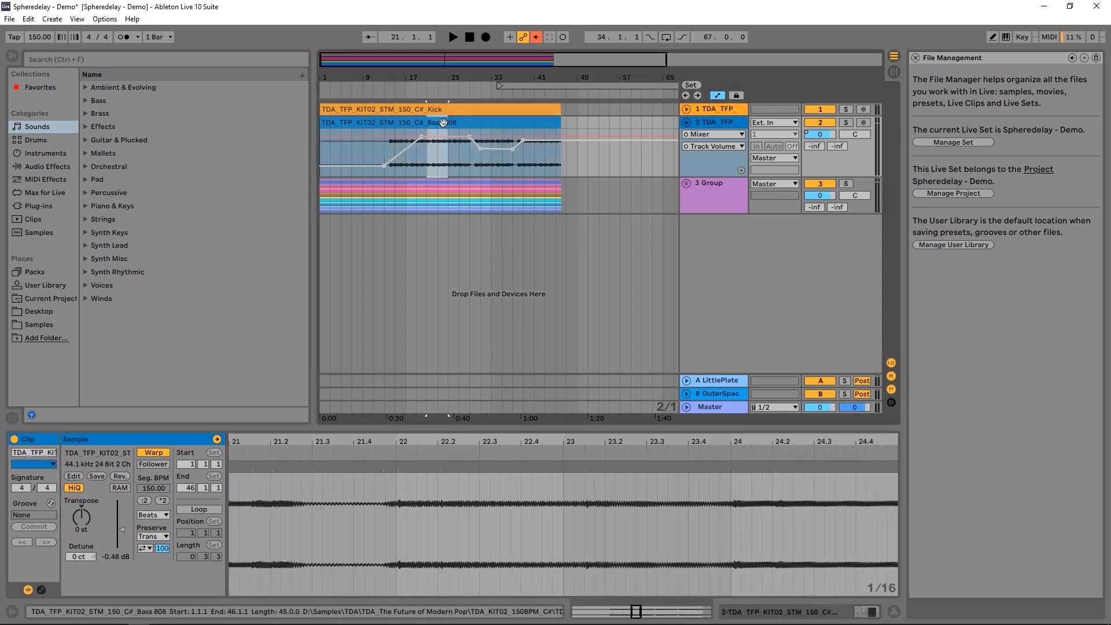
{"action": "key", "text": "Delete"}
Set the gain of both remaining Bass 808 clips to -1.68 dB
{"action": "left_click", "coordinate": [383, 123]}
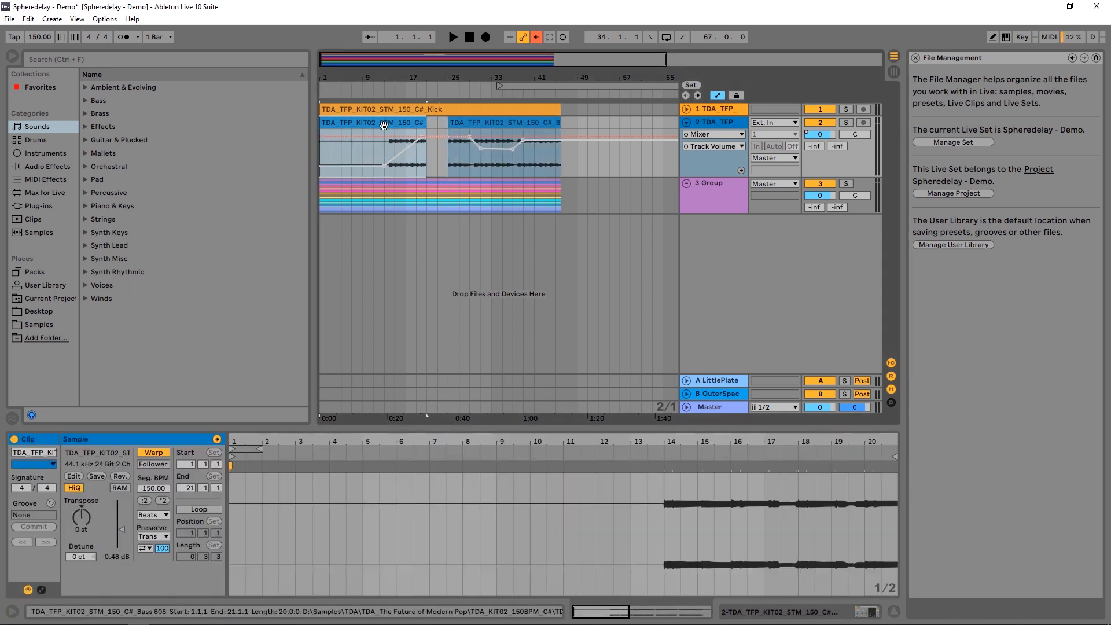
{"action": "left_click_drag", "start_coordinate": [116, 528], "coordinate": [116, 555]}
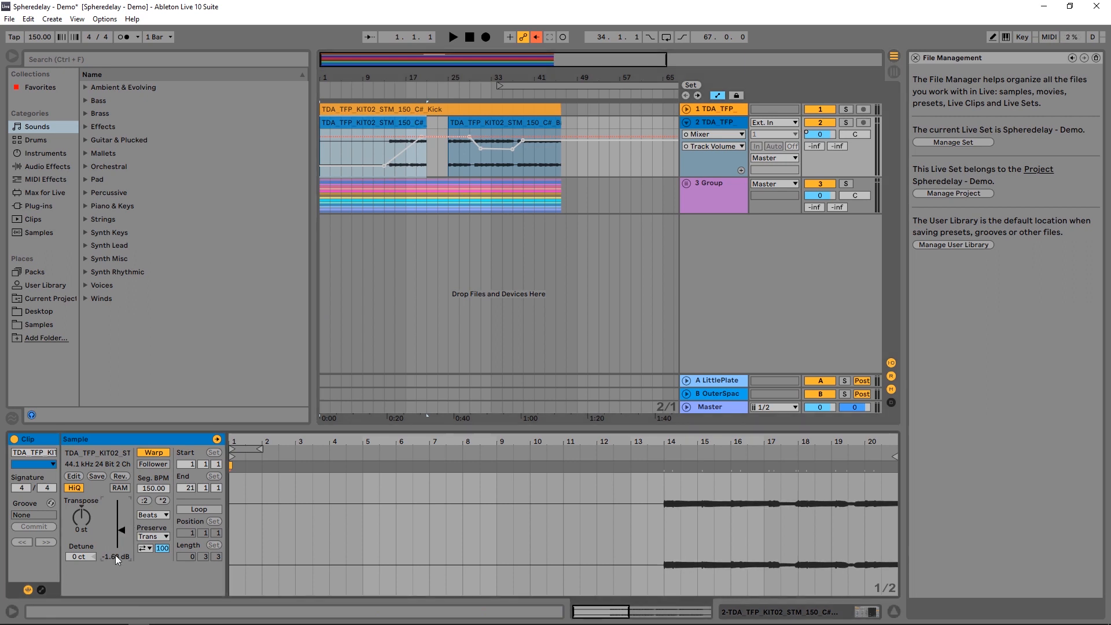
{"action": "left_click", "coordinate": [467, 124]}
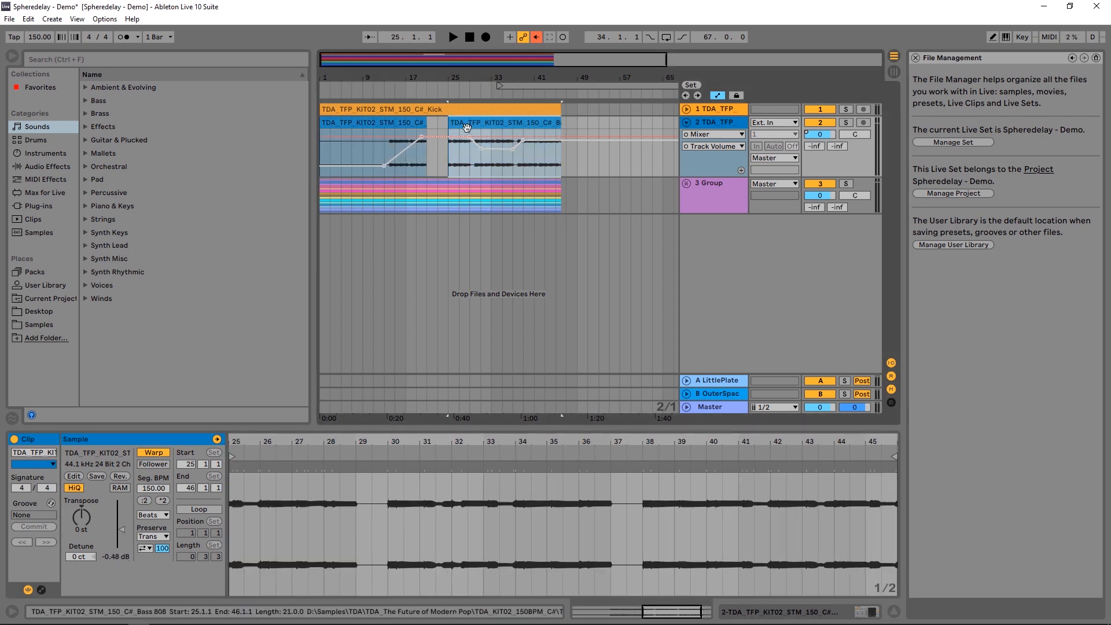
{"action": "left_click", "coordinate": [109, 556]}
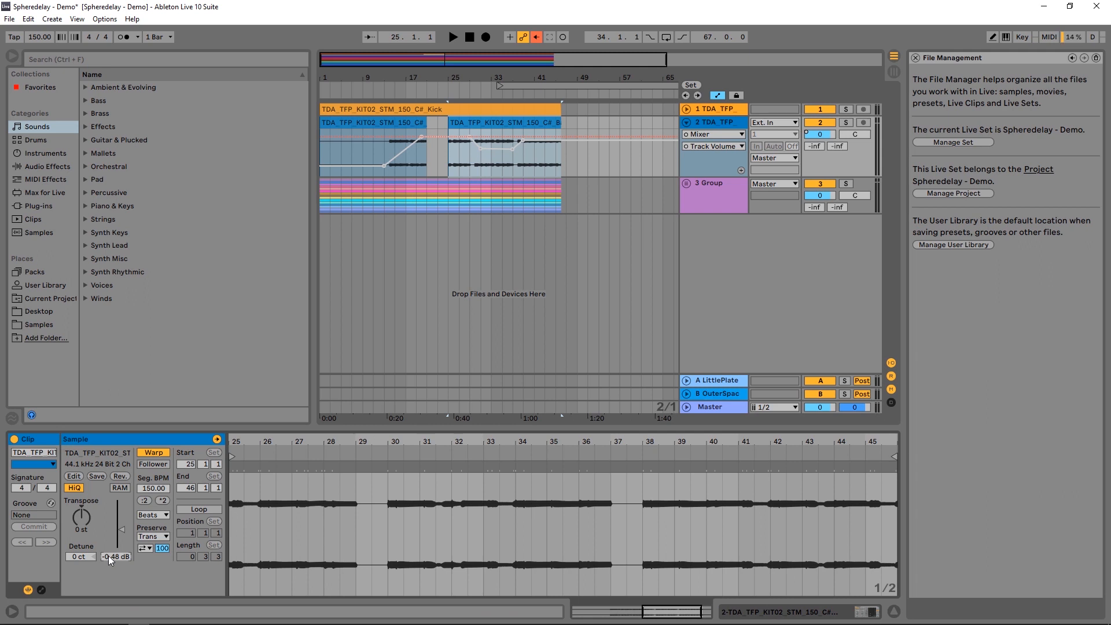
{"action": "type", "text": "-1.68"}
{"action": "key", "text": "Return"}
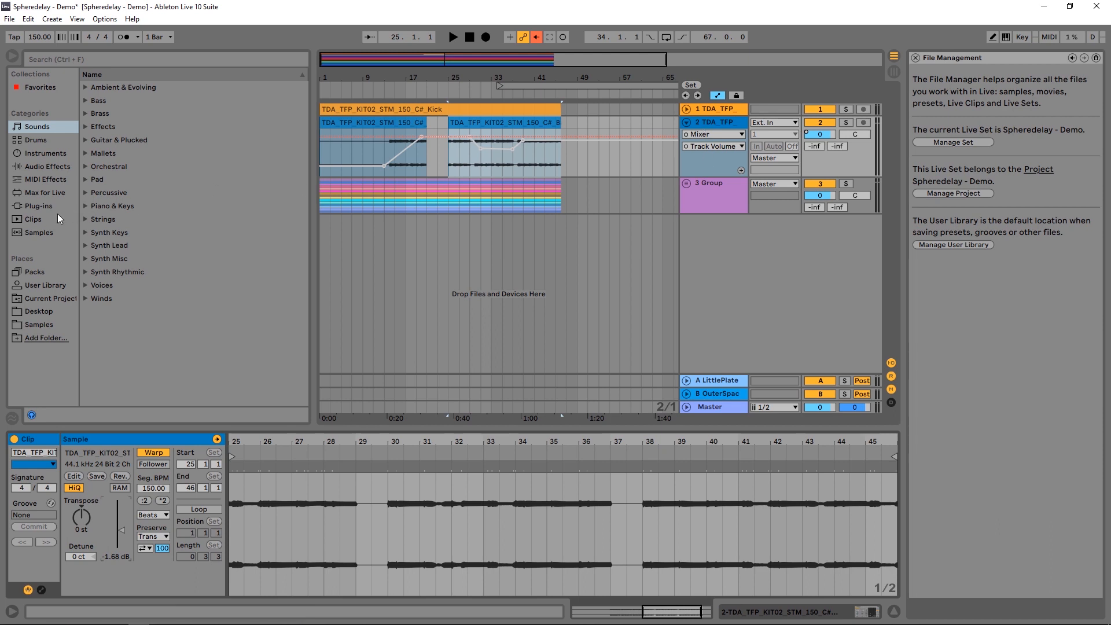
Add a Utility audio effect to the Bass 808 track and lower its gain to -9.44 dB
{"action": "left_click", "coordinate": [41, 154]}
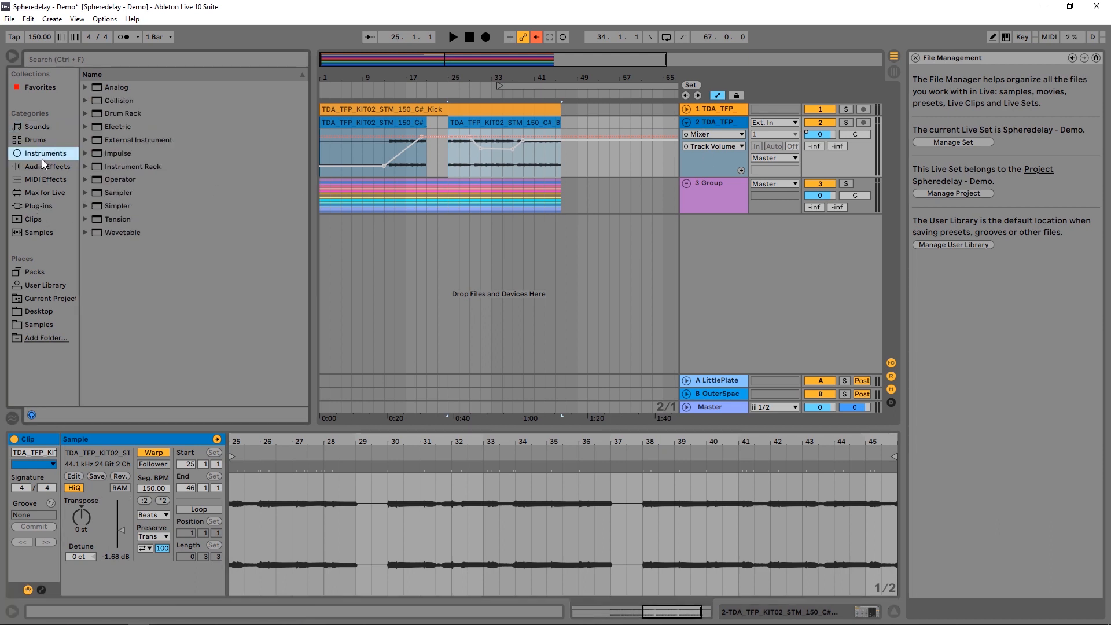
{"action": "left_click", "coordinate": [44, 166]}
{"action": "scroll", "coordinate": [151, 336], "scroll_direction": "down", "scroll_amount": 5}
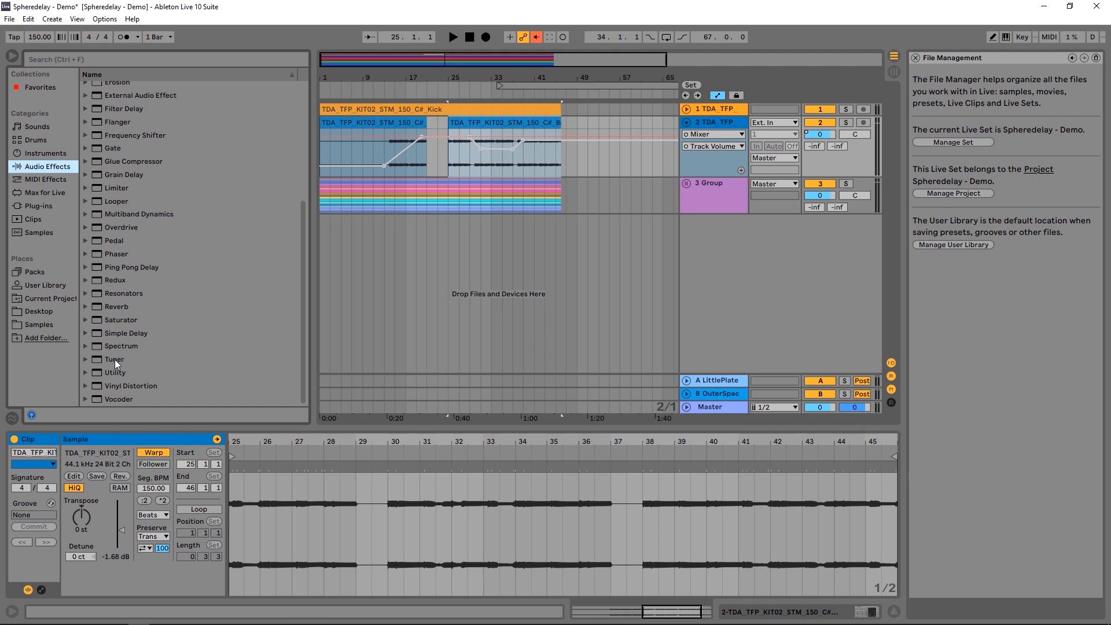
{"action": "left_click", "coordinate": [115, 371]}
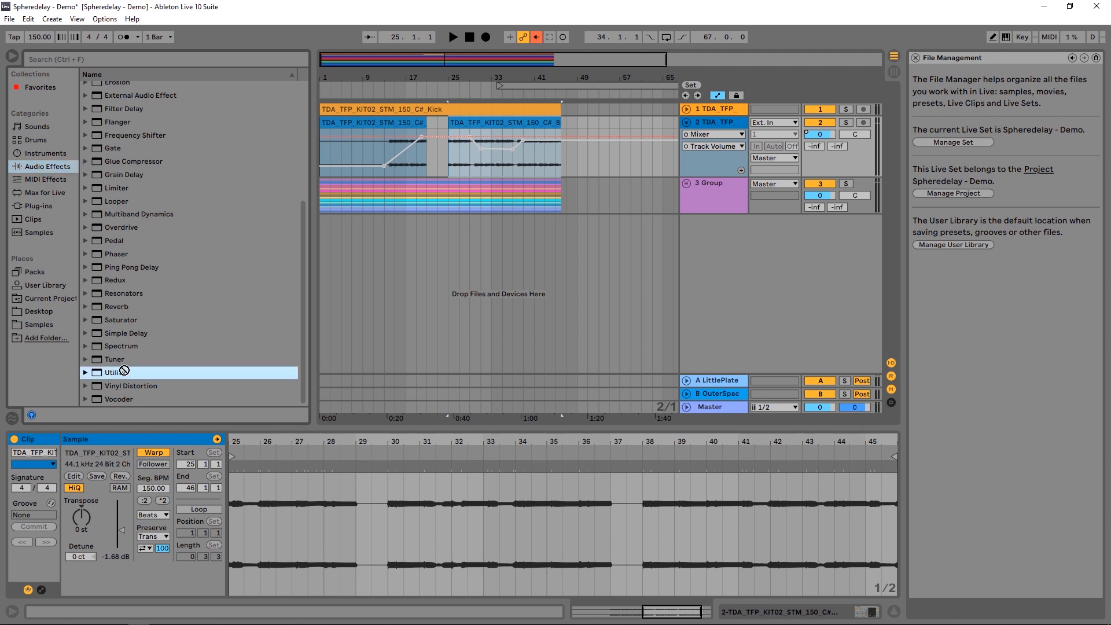
{"action": "left_click", "coordinate": [703, 129]}
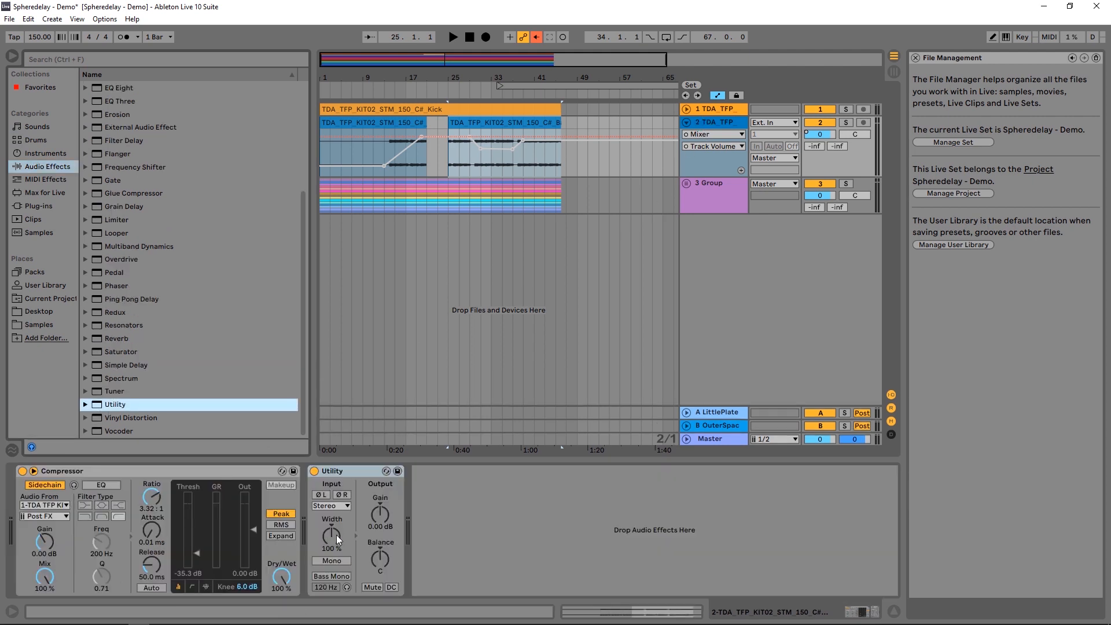
{"action": "left_click_drag", "start_coordinate": [380, 515], "coordinate": [379, 536]}
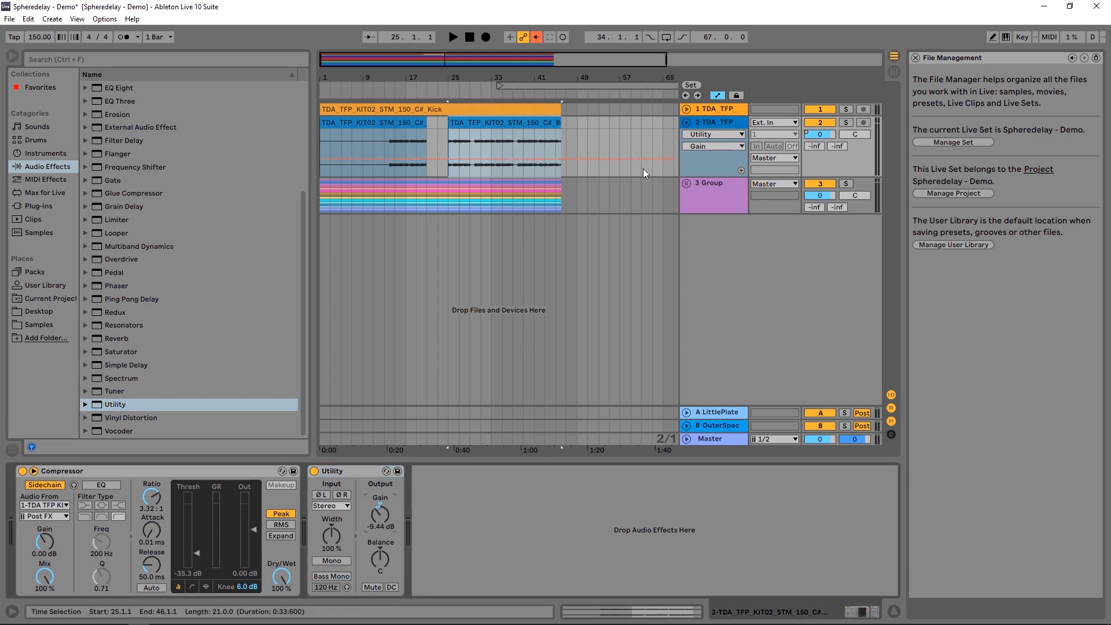
Re-enable the Bass 808 track's volume automation and set the Utility's gain to -8.89 dB
{"action": "left_click", "coordinate": [819, 135]}
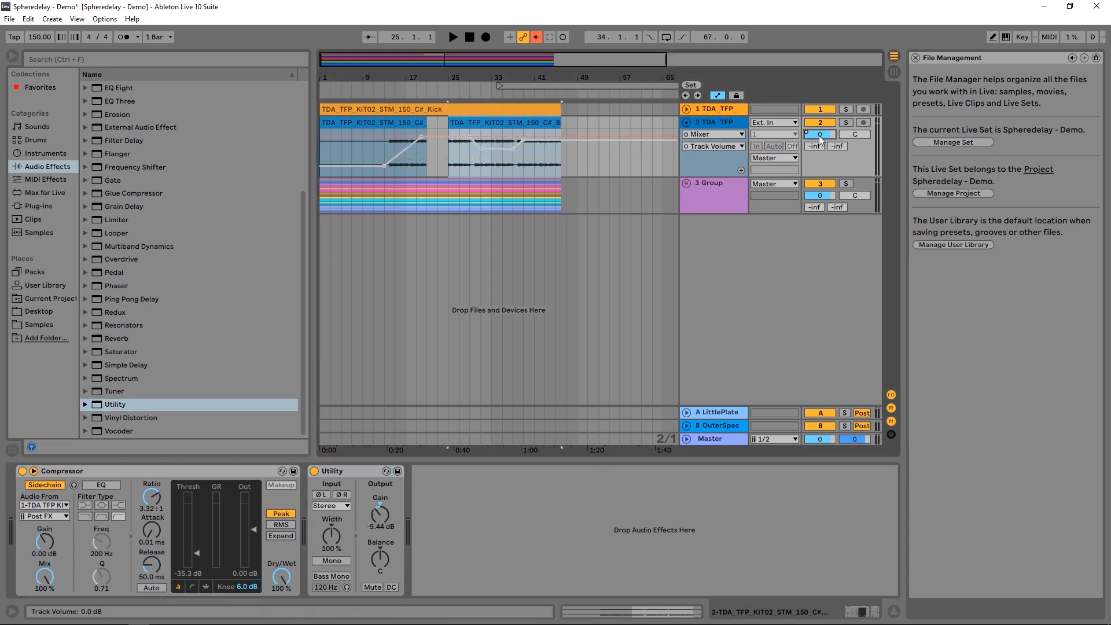
{"action": "left_click", "coordinate": [536, 36]}
{"action": "left_click", "coordinate": [536, 123]}
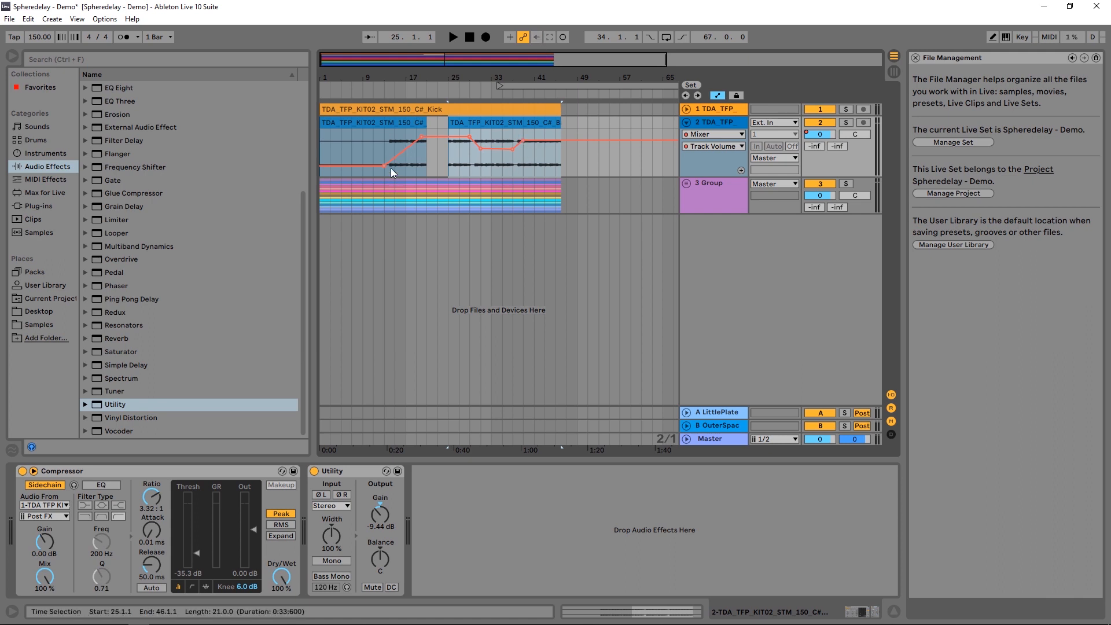
{"action": "mouse_move", "coordinate": [380, 514]}
{"action": "left_mouse_down"}
{"action": "mouse_move", "coordinate": [379, 529]}
{"action": "mouse_move", "coordinate": [370, 515]}
{"action": "left_mouse_up"}
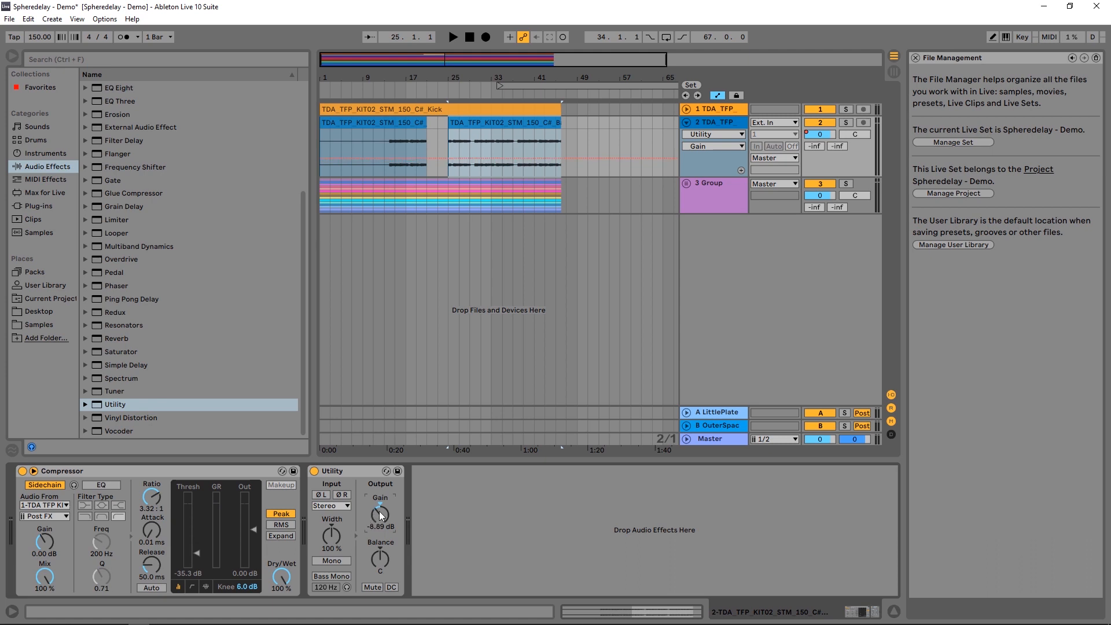
Lower the Kick, Bass 808 and Group volume faders in the Session View mixer and return to the Arrangement View
{"action": "left_click", "coordinate": [894, 72]}
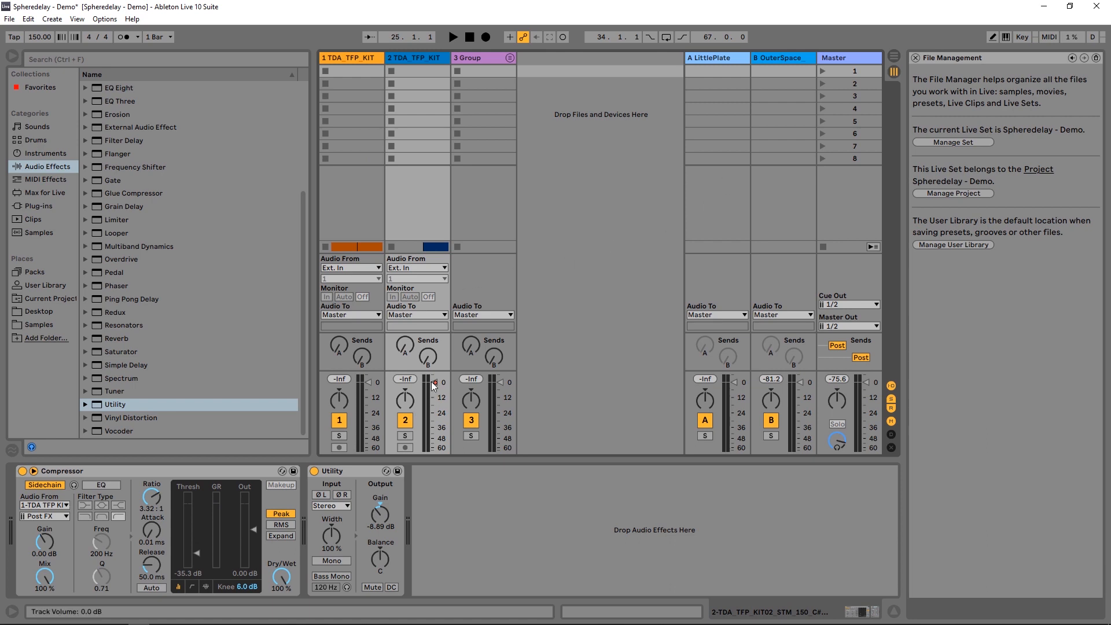
{"action": "left_click_drag", "start_coordinate": [436, 382], "coordinate": [438, 395]}
{"action": "left_click_drag", "start_coordinate": [503, 381], "coordinate": [507, 391]}
{"action": "left_click_drag", "start_coordinate": [365, 381], "coordinate": [422, 393]}
{"action": "left_click", "coordinate": [347, 479]}
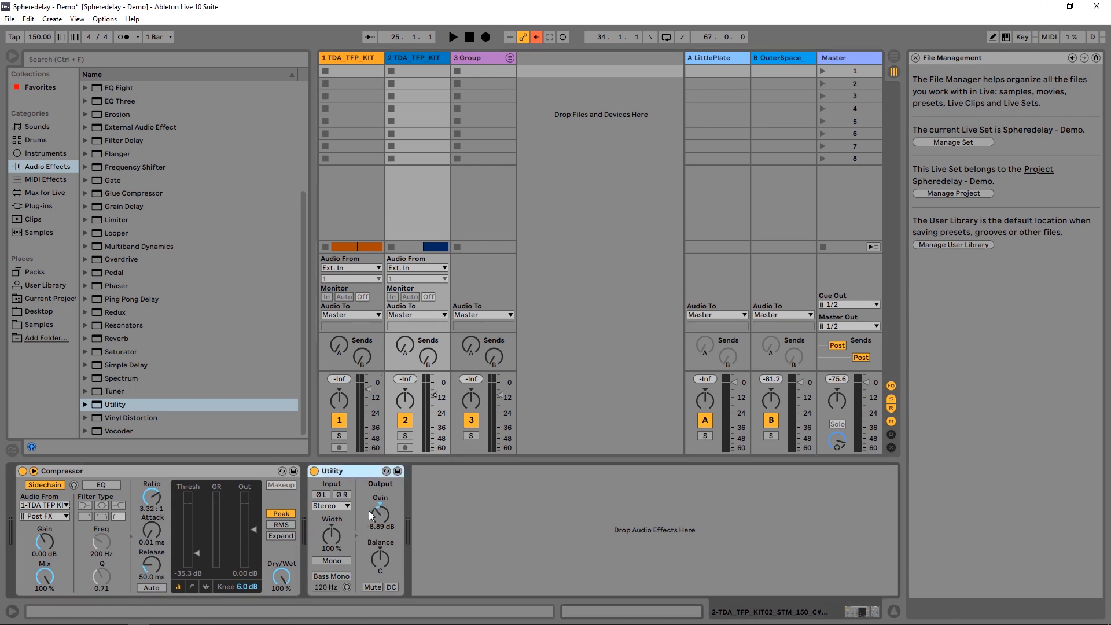
{"action": "left_click", "coordinate": [895, 55]}
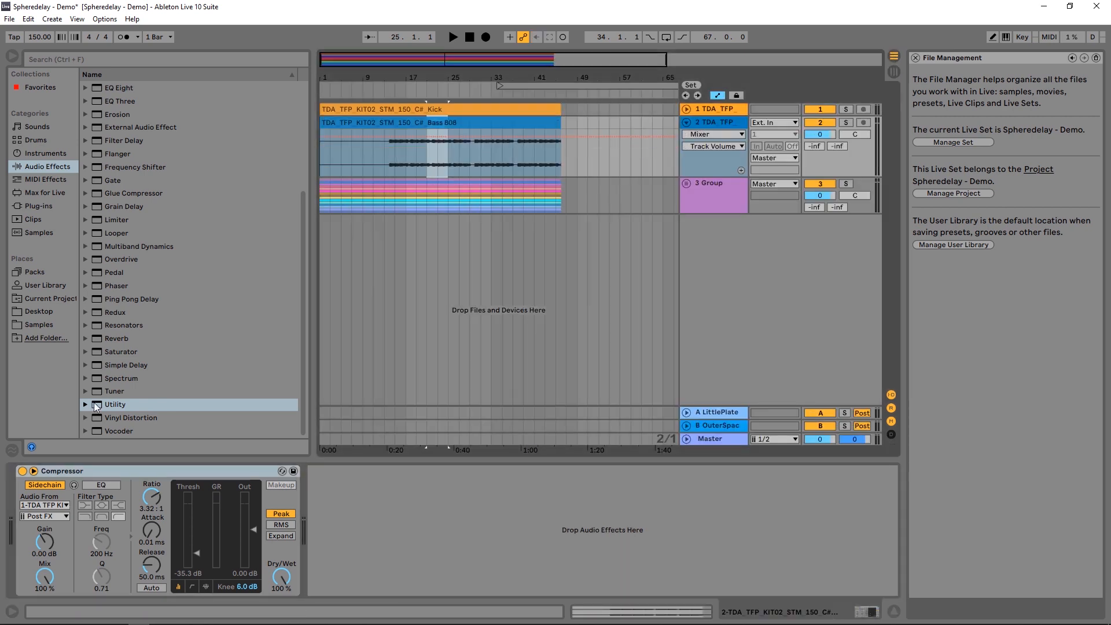
Add a Utility after the Compressor on the Bass 808 track and display its Gain automation
{"action": "left_click_drag", "start_coordinate": [93, 402], "coordinate": [327, 488]}
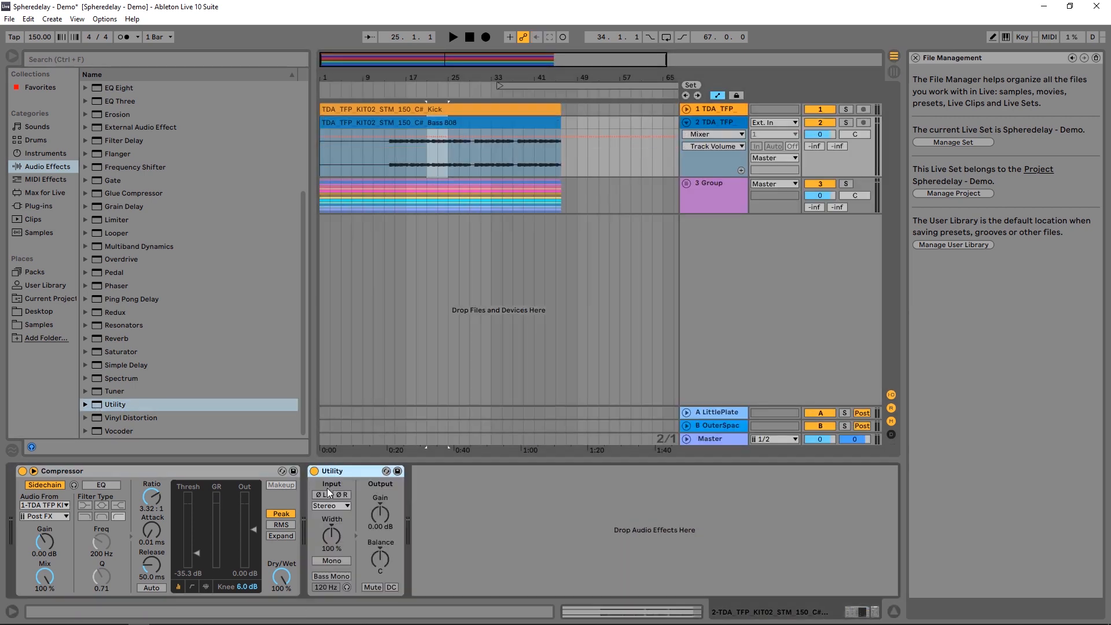
{"action": "left_click", "coordinate": [377, 515]}
{"action": "left_click", "coordinate": [427, 153]}
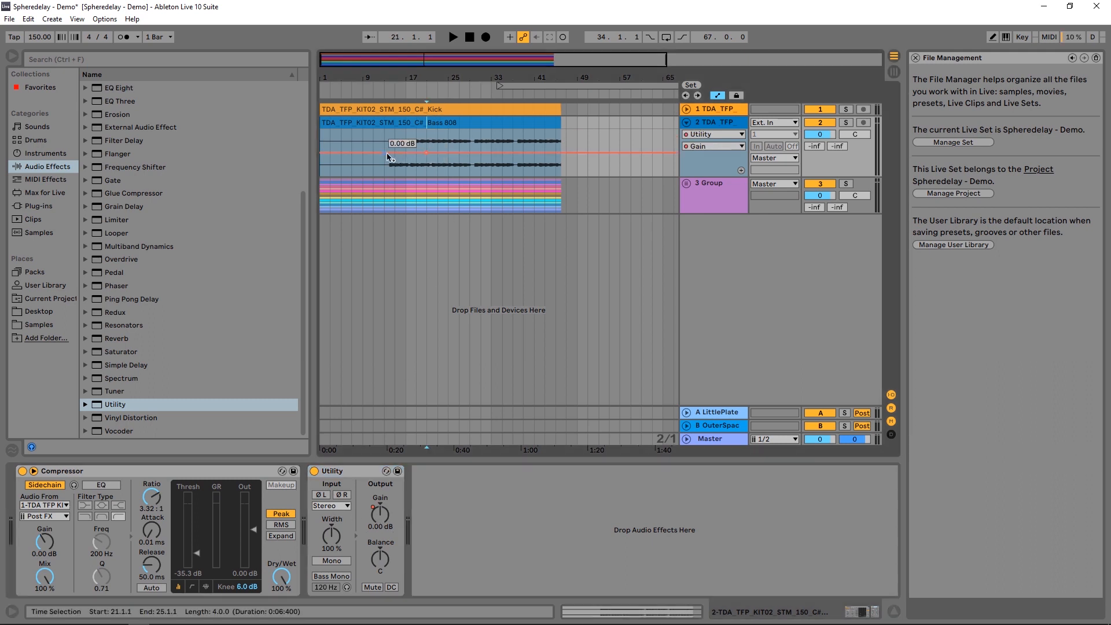
Draw Utility Gain automation with a fade-in from about -24.6 dB at bar 13 to bar 21 and a dip around bars 29 to 39
{"action": "left_click_drag", "start_coordinate": [385, 154], "coordinate": [385, 168]}
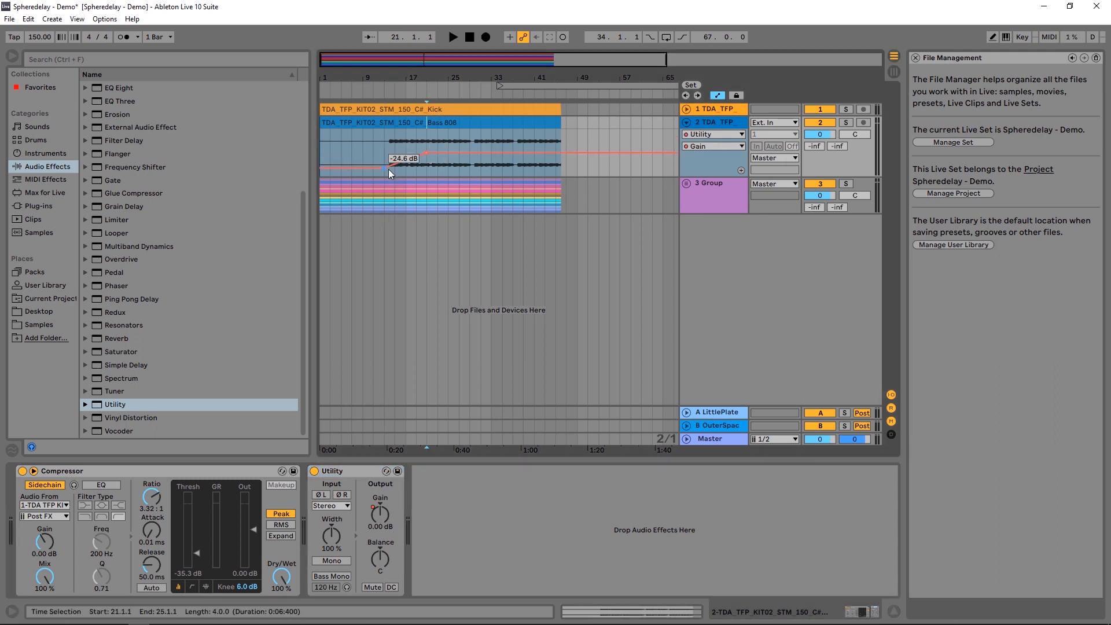
{"action": "left_click", "coordinate": [469, 153]}
{"action": "left_click_drag", "start_coordinate": [481, 153], "coordinate": [523, 152]}
{"action": "left_click", "coordinate": [513, 159]}
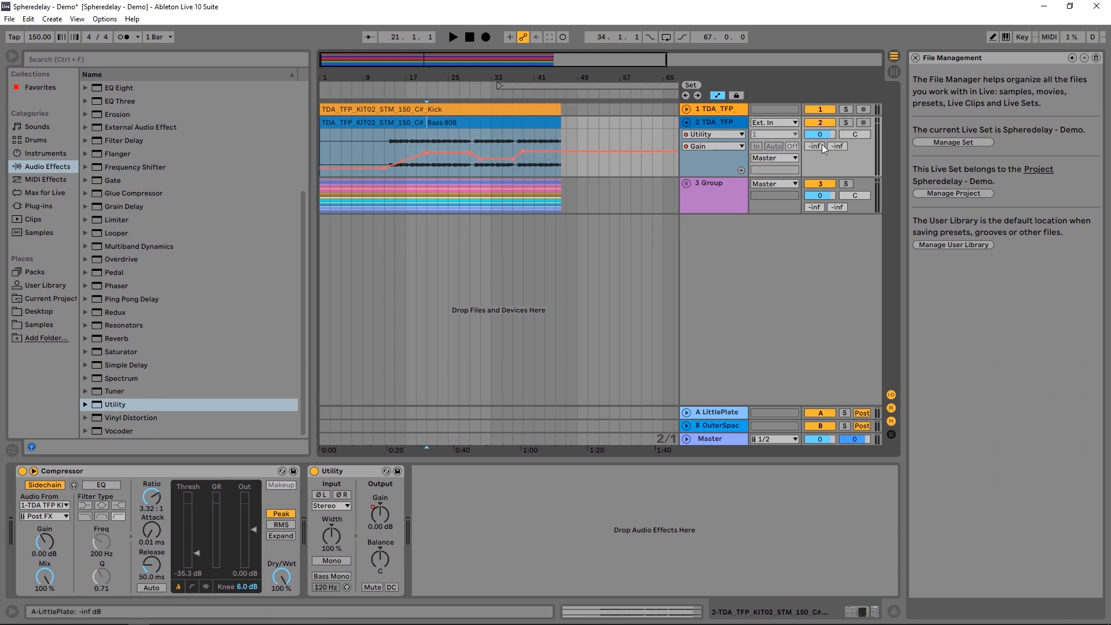
Lower the mixer volumes of the tracks, with the Bass 808 at -14.5 dB and the Group at -5.0 dB
{"action": "left_click_drag", "start_coordinate": [820, 134], "coordinate": [820, 147]}
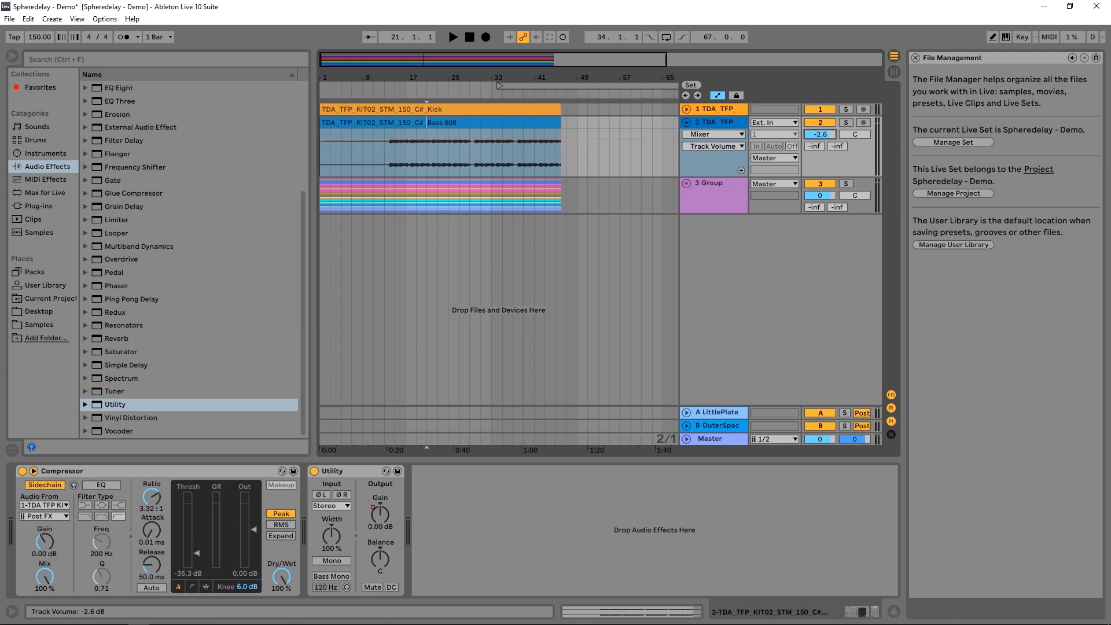
{"action": "left_click", "coordinate": [894, 72]}
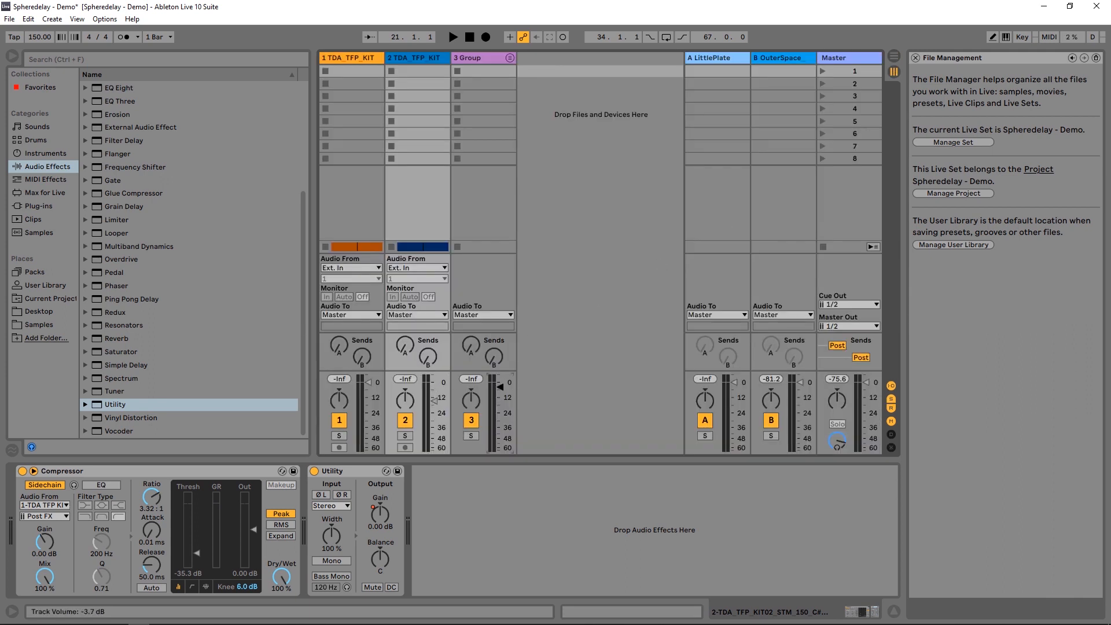
{"action": "left_click_drag", "start_coordinate": [368, 384], "coordinate": [368, 392]}
{"action": "left_click", "coordinate": [894, 54]}
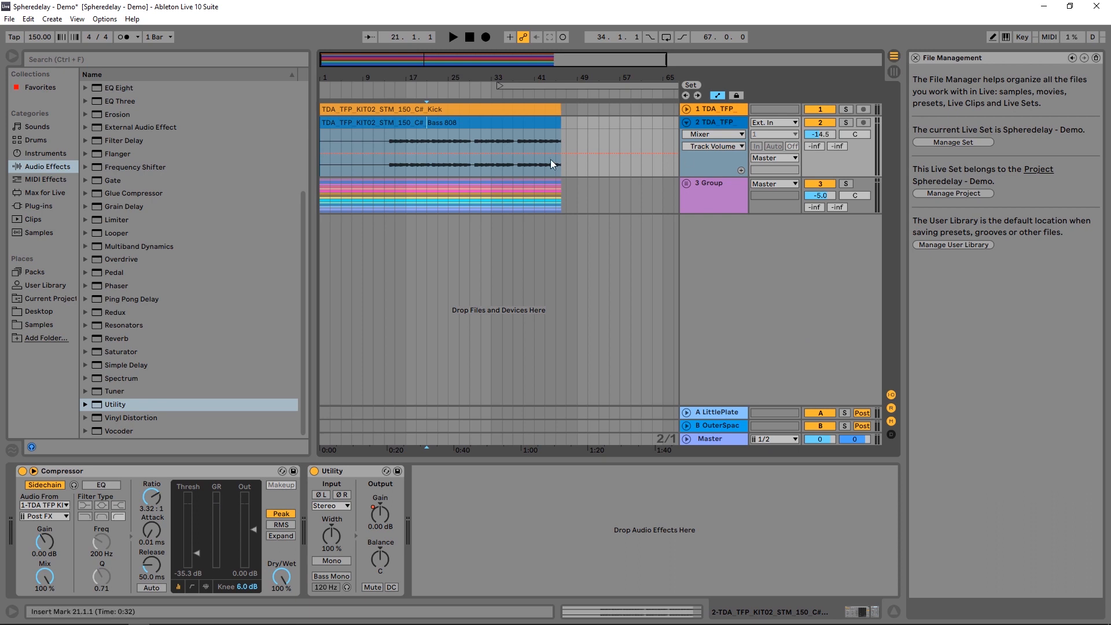